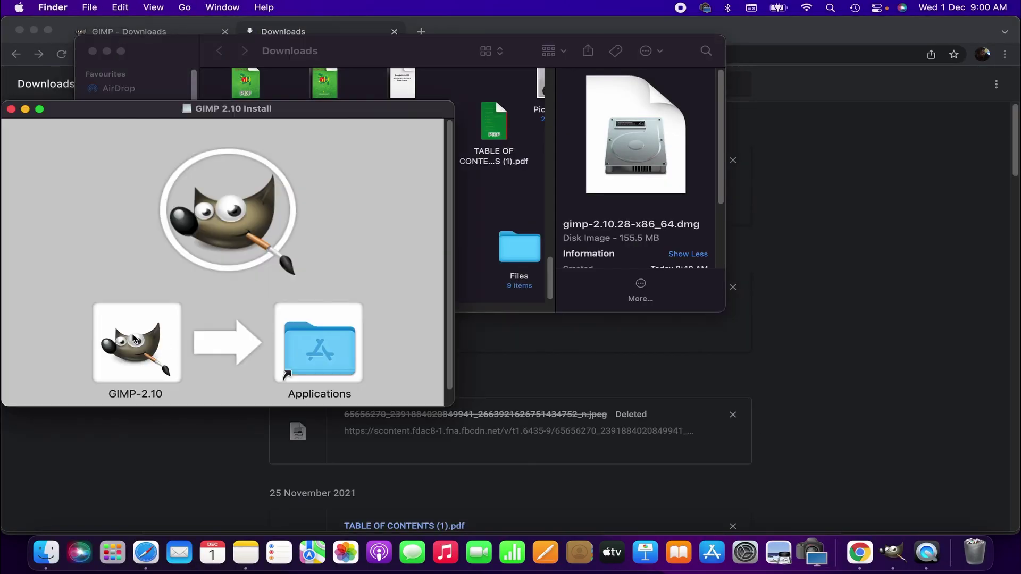
# Quit the running GIMP, install GIMP-2.10 into Applications from the disk image, and launch it
pyautogui.click(128, 336)
pyautogui.rightClick(893, 553)
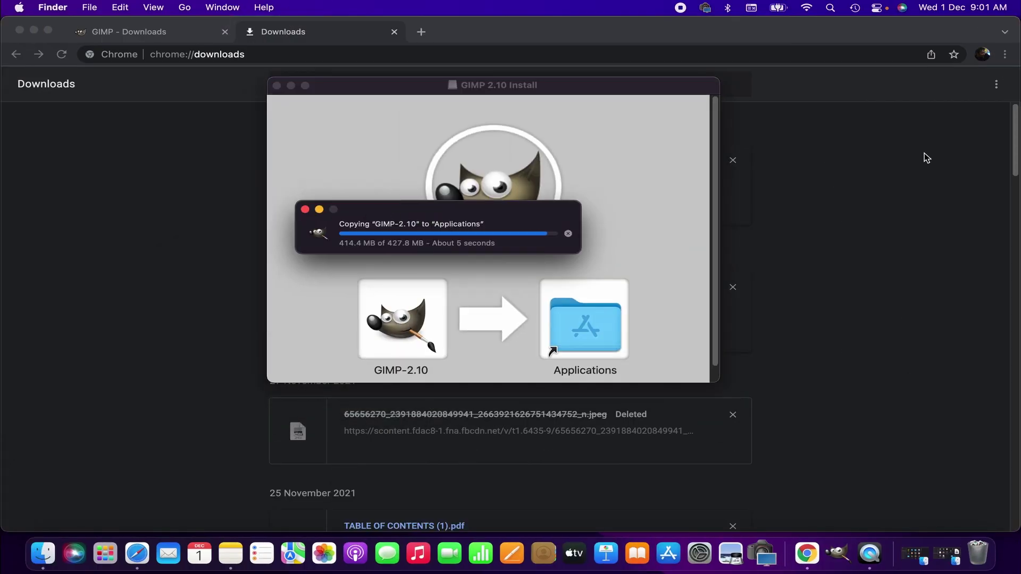
pyautogui.click(276, 86)
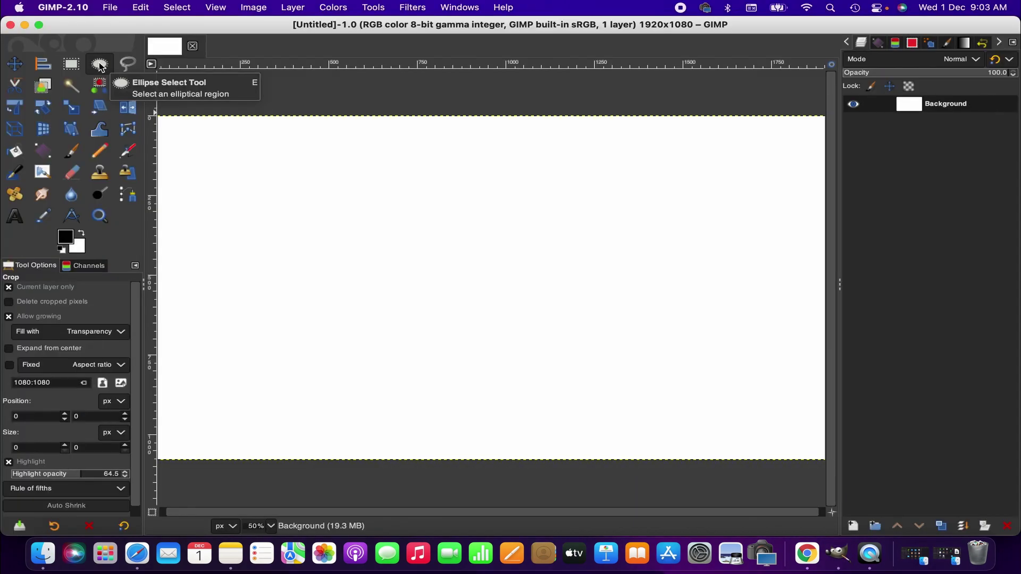
# Outline a five-corner Free Select polygon on the blank canvas, closing it at its start point
pyautogui.click(128, 64)
pyautogui.click(288, 338)
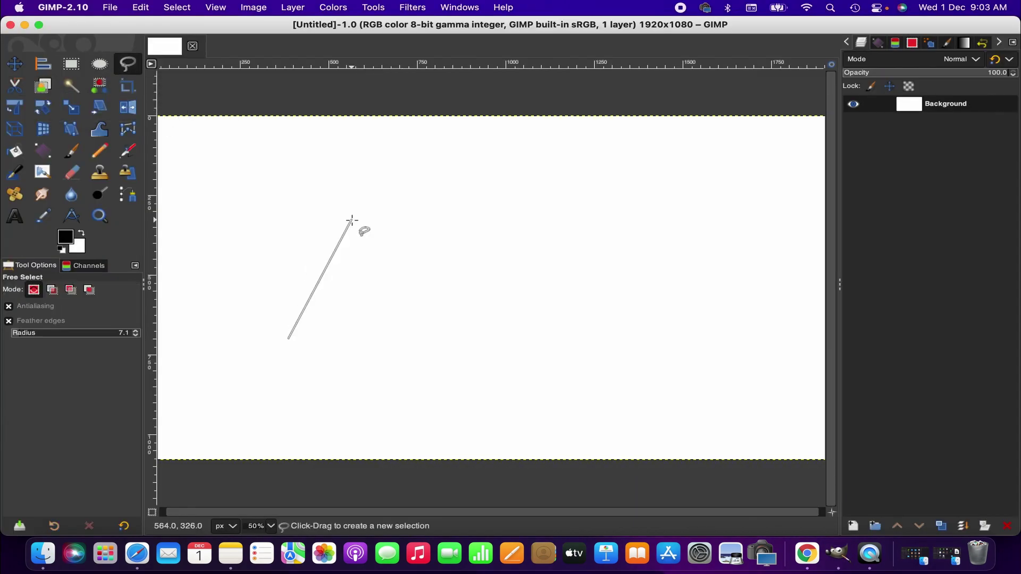
pyautogui.click(351, 219)
pyautogui.click(580, 293)
pyautogui.click(445, 394)
pyautogui.click(287, 379)
pyautogui.click(288, 338)
# Commit the polygon selection and check the installed version in About GIMP
pyautogui.press('Return')
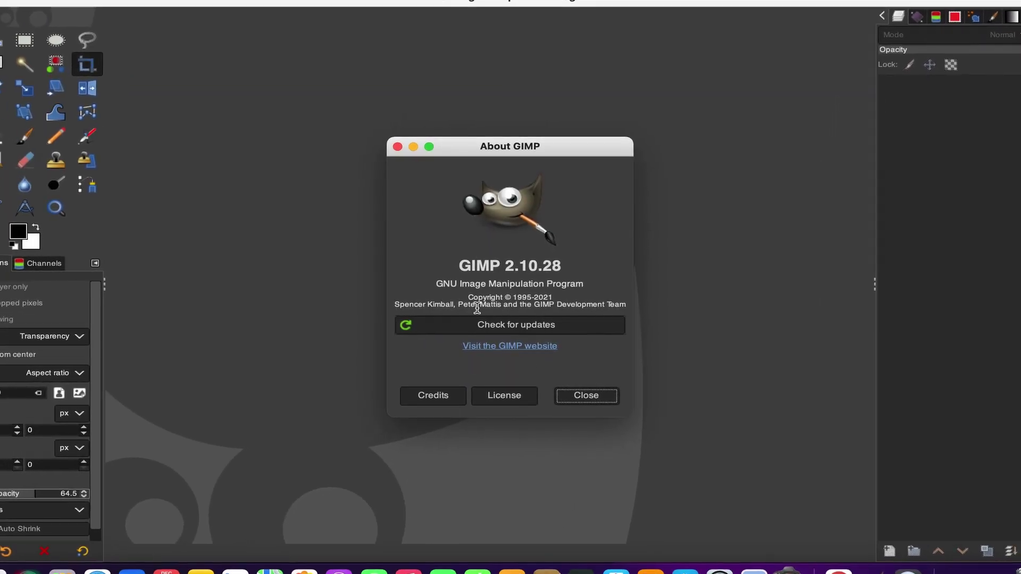
pyautogui.click(585, 397)
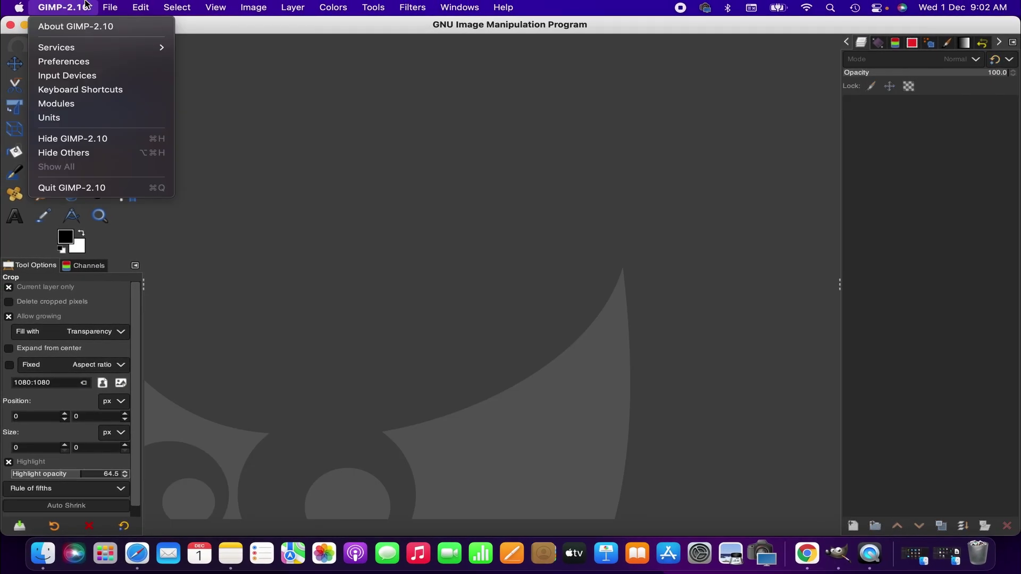
pyautogui.click(69, 29)
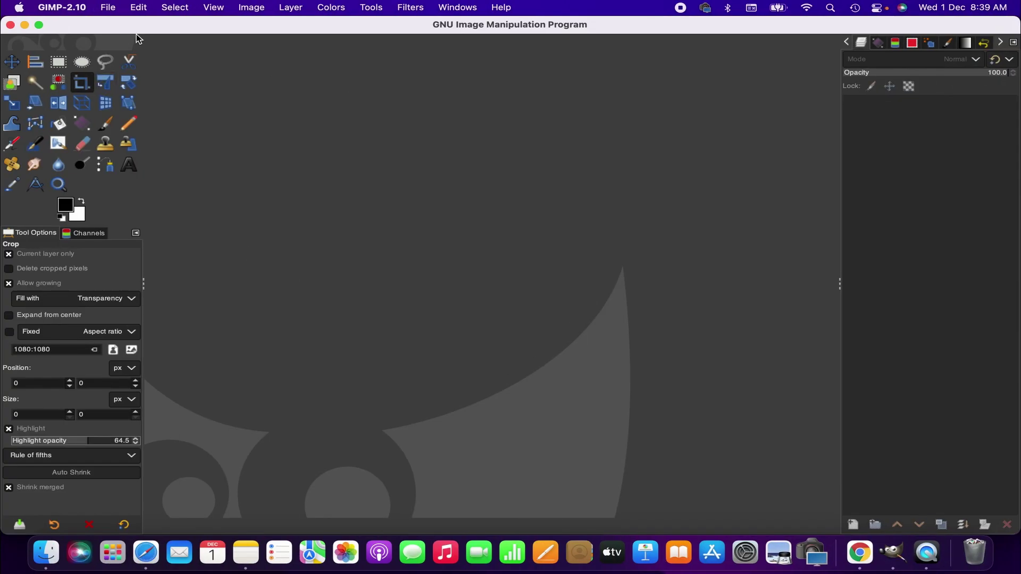
pyautogui.click(72, 5)
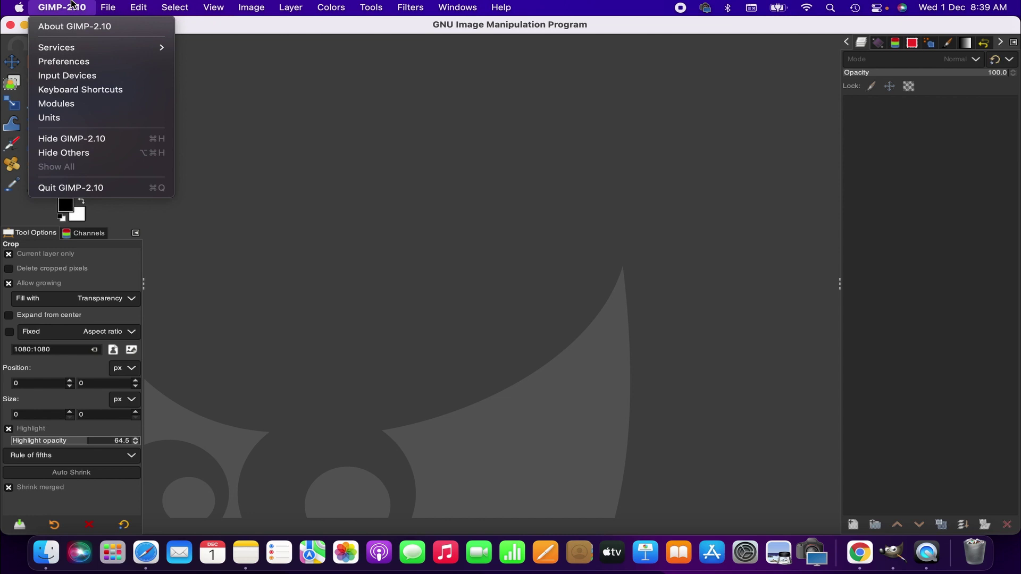
pyautogui.click(68, 28)
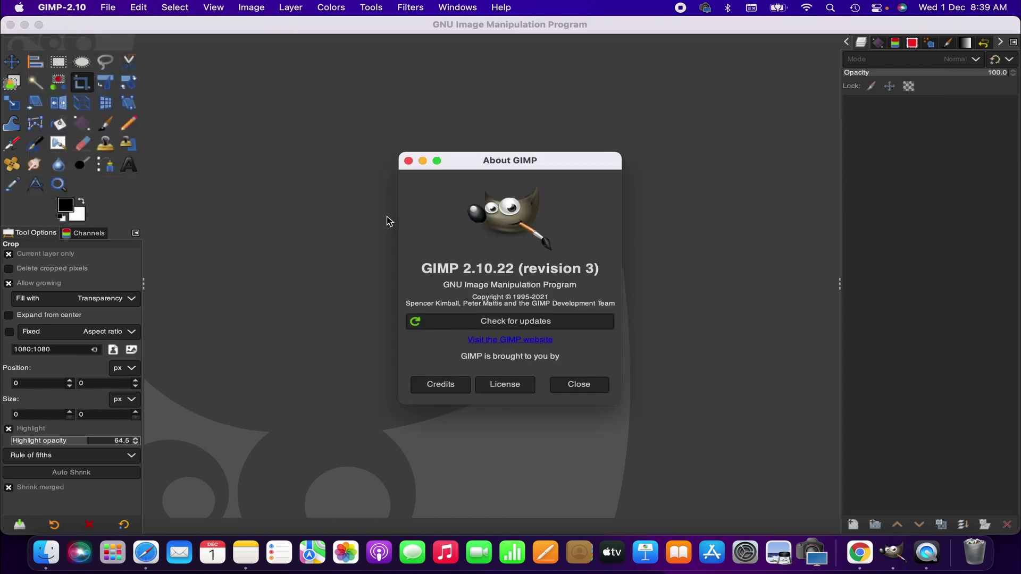
pyautogui.press('Escape')
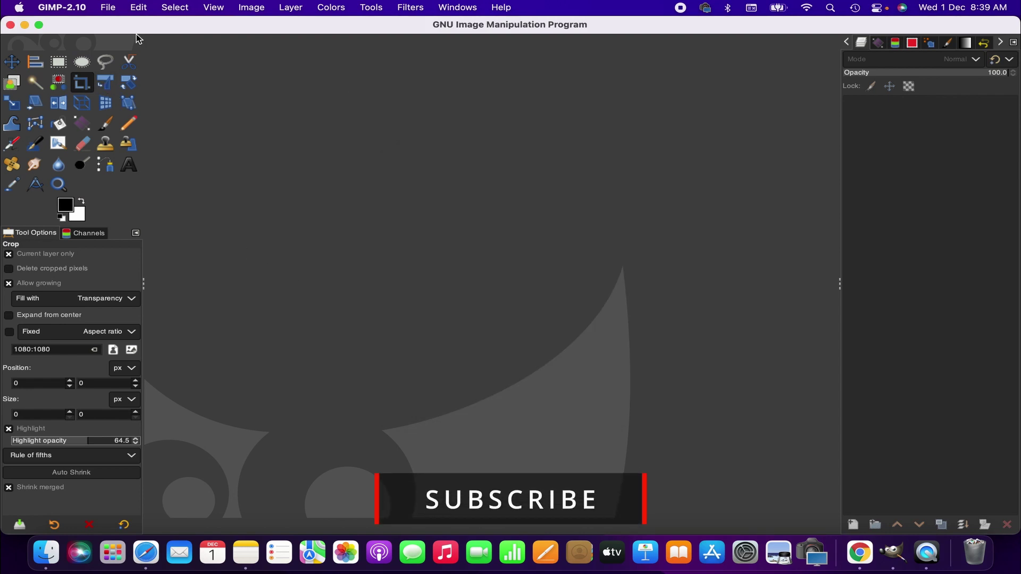
pyautogui.click(71, 3)
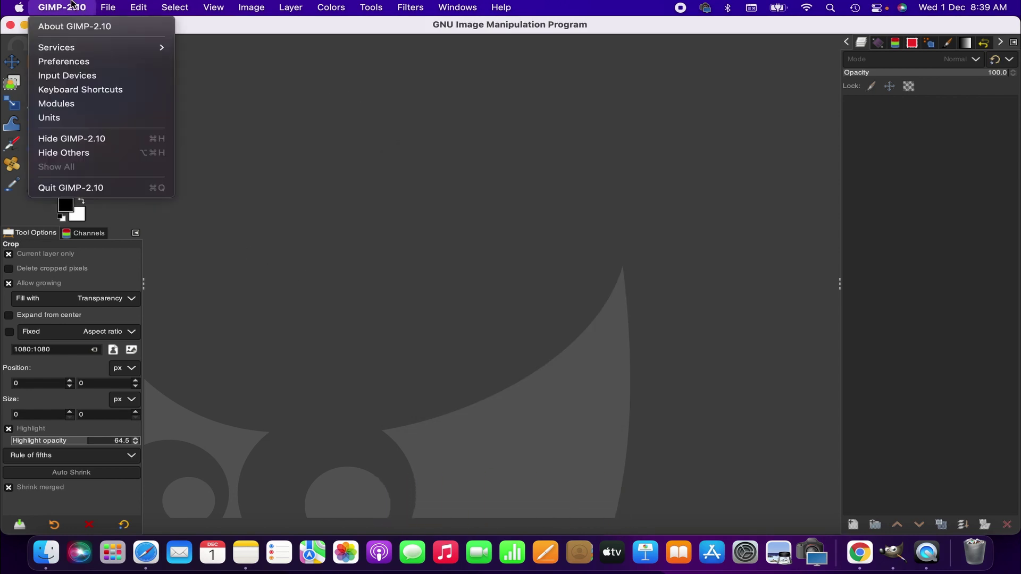
pyautogui.click(69, 27)
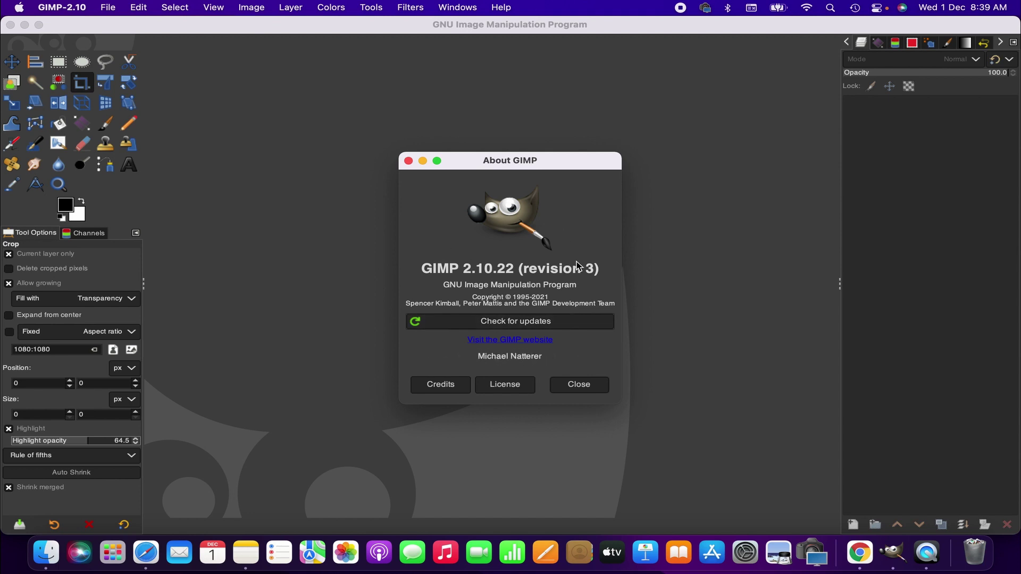
pyautogui.click(575, 384)
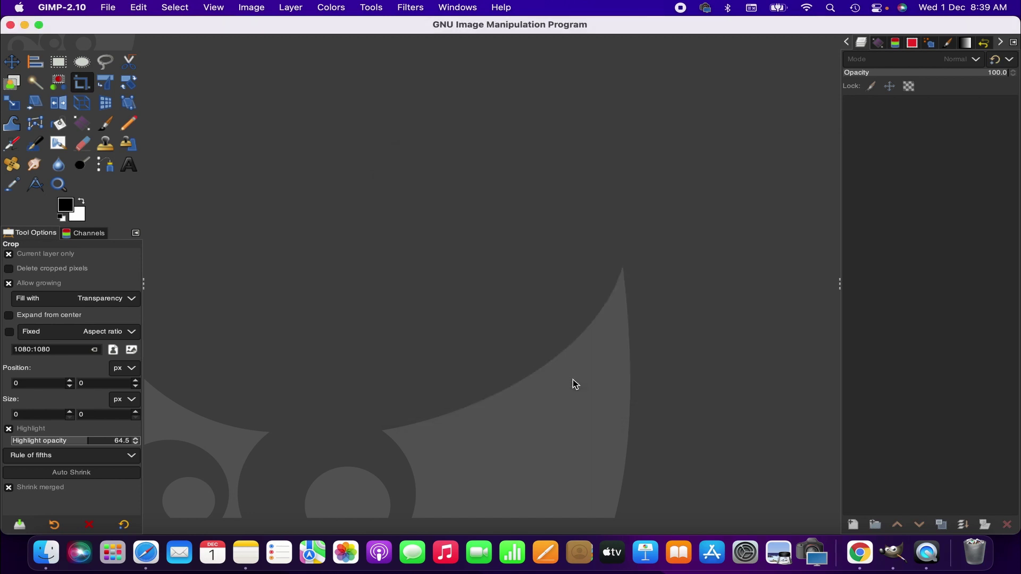
# In Chrome, go to gimp.org downloads and start the GIMP 2.10.28 macOS disk image download
pyautogui.click(860, 553)
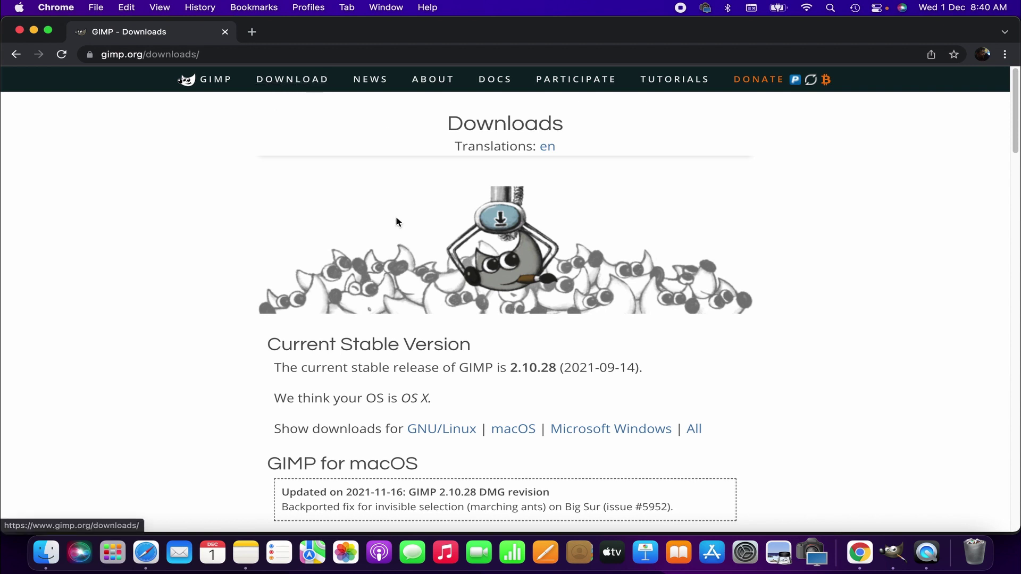
pyautogui.scroll(-1, 458, 186)
pyautogui.scroll(-3, 457, 181)
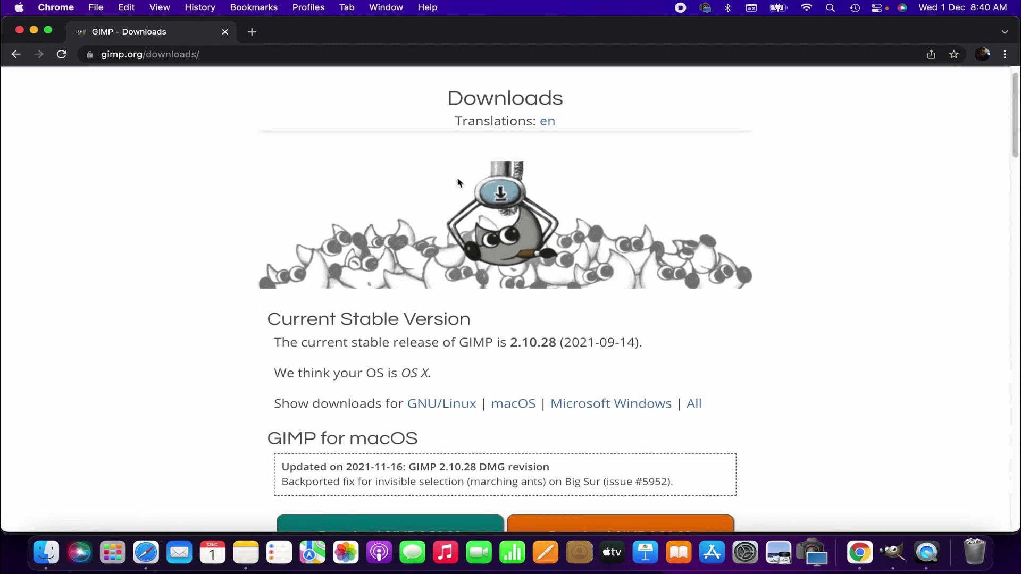
pyautogui.scroll(-3, 457, 182)
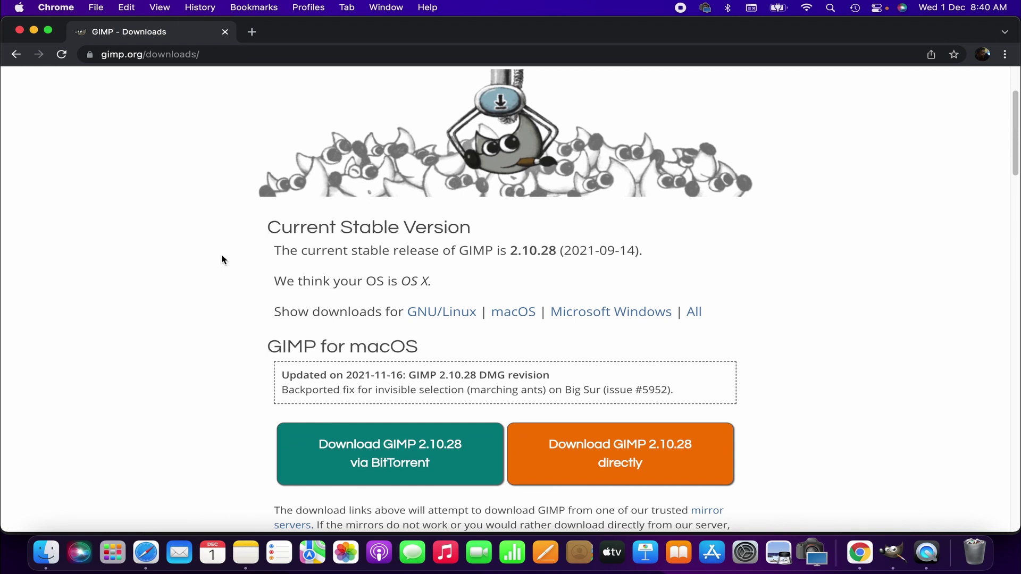
pyautogui.scroll(-4, 223, 255)
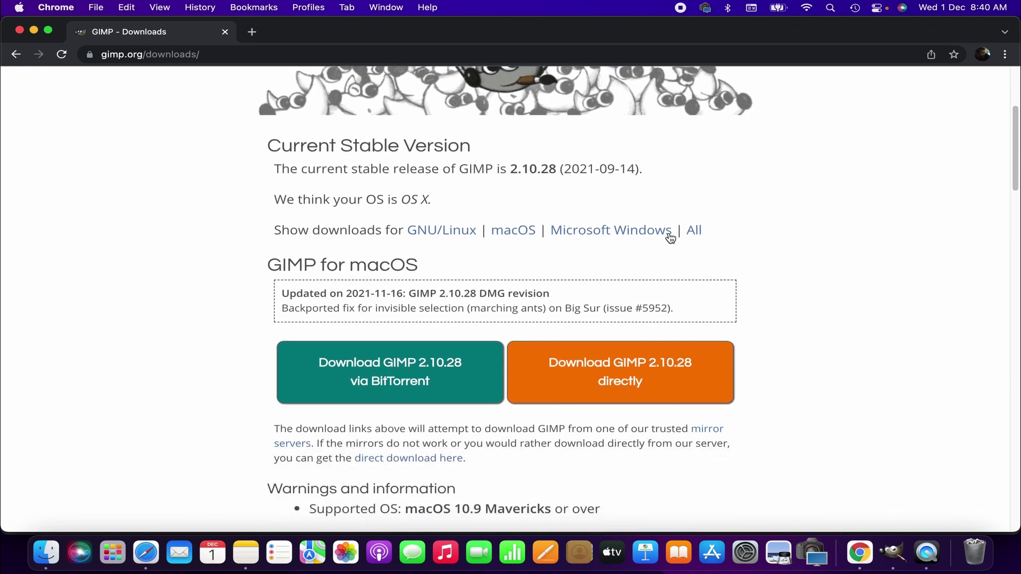
pyautogui.click(522, 236)
pyautogui.scroll(-1, 851, 329)
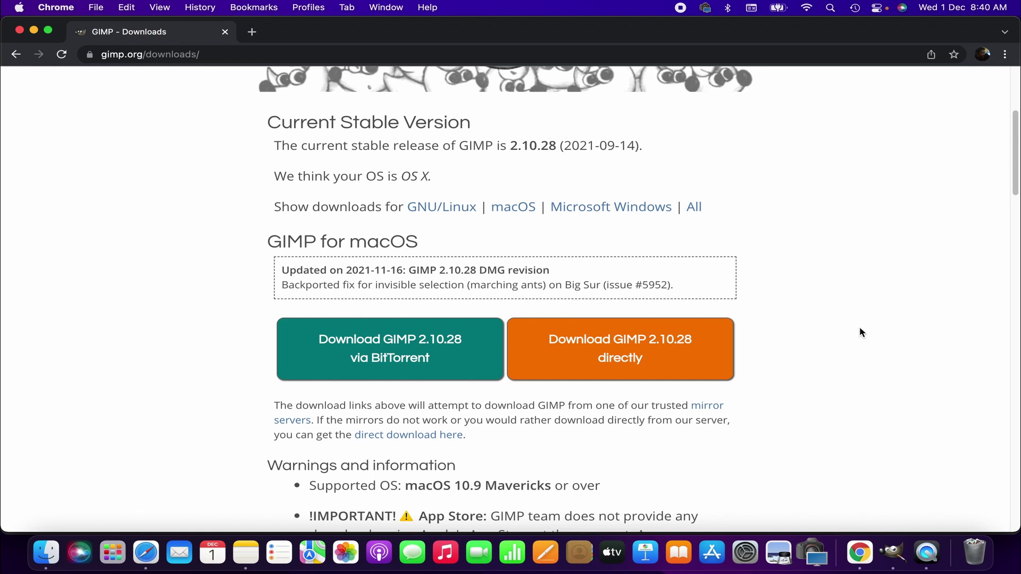
pyautogui.scroll(-2, 424, 209)
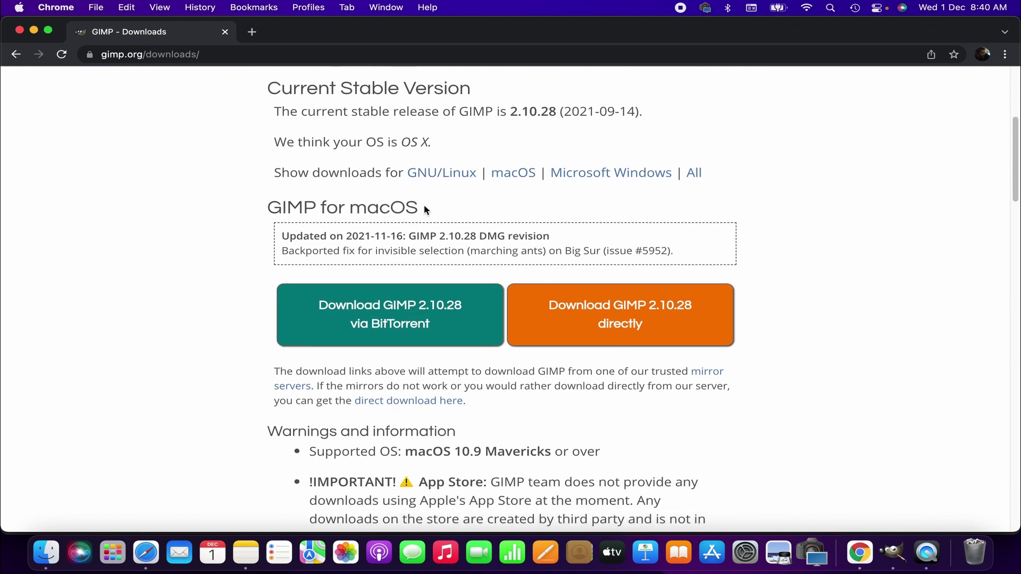
pyautogui.scroll(-5, 423, 209)
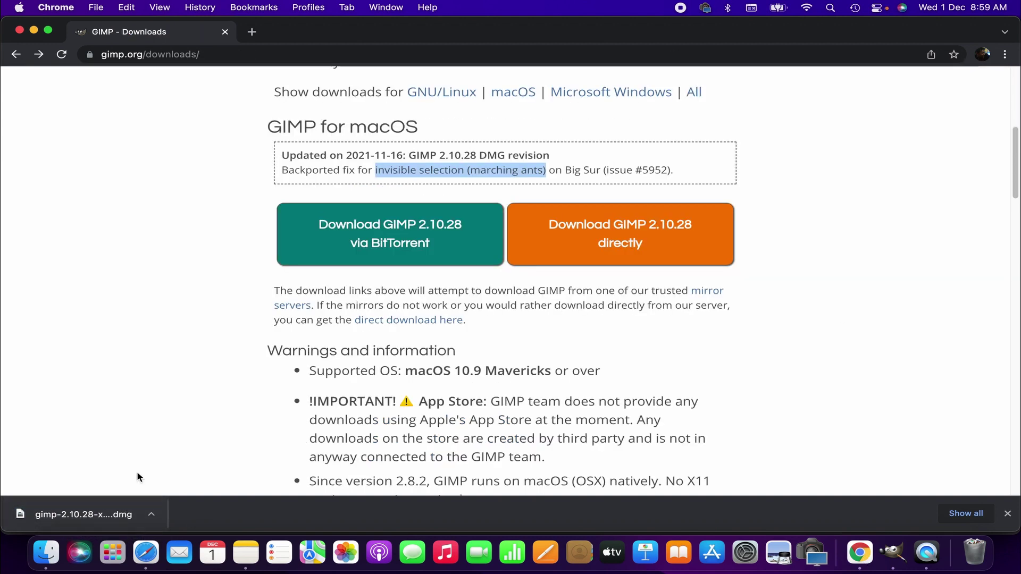
# Reveal the downloaded gimp-2.10.28-x86_64.dmg in Finder and open the disk image
pyautogui.click(965, 514)
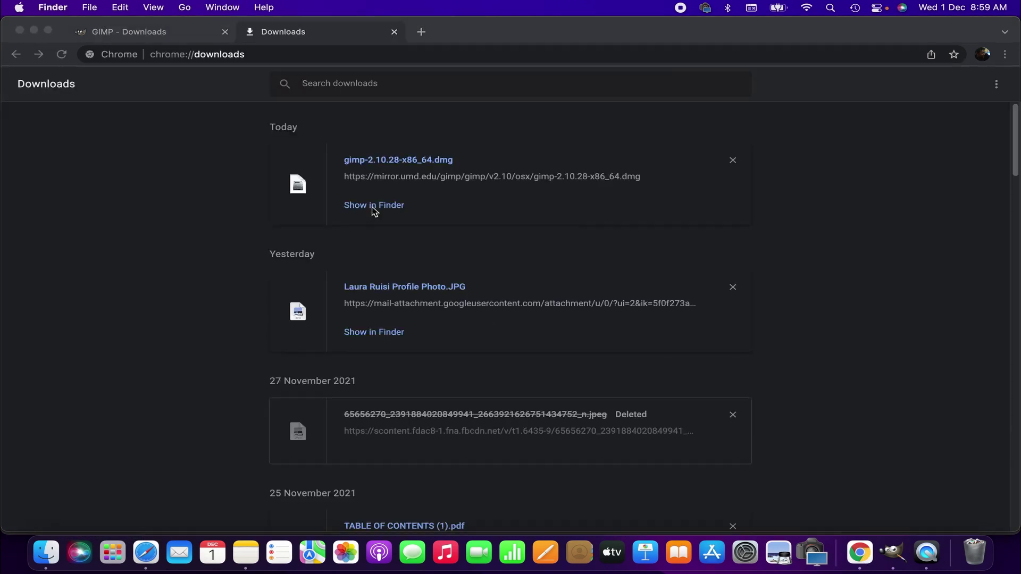
pyautogui.click(371, 206)
pyautogui.doubleClick(323, 240)
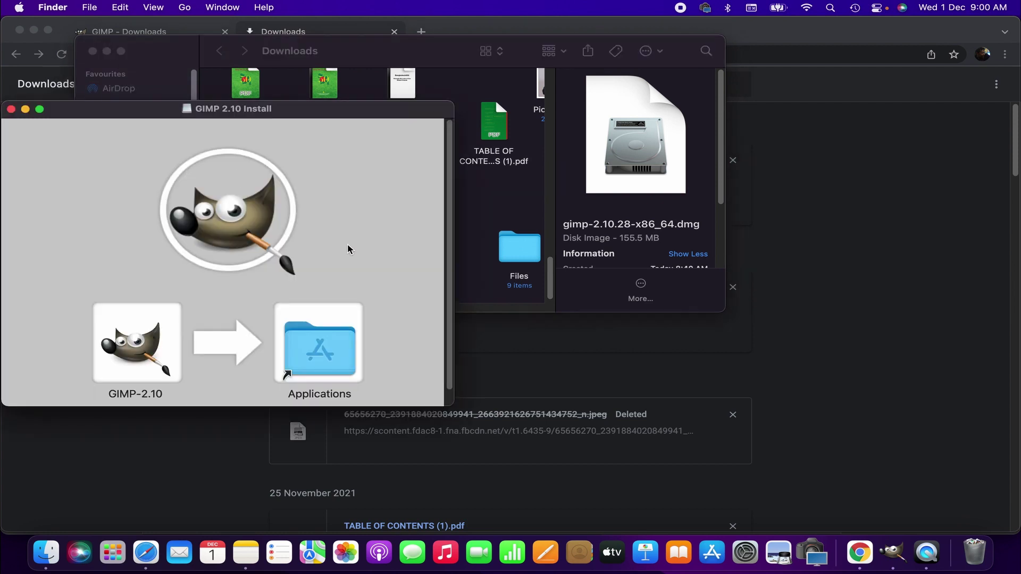
# Copy GIMP-2.10 into Applications, replacing the older copy
pyautogui.click(125, 337)
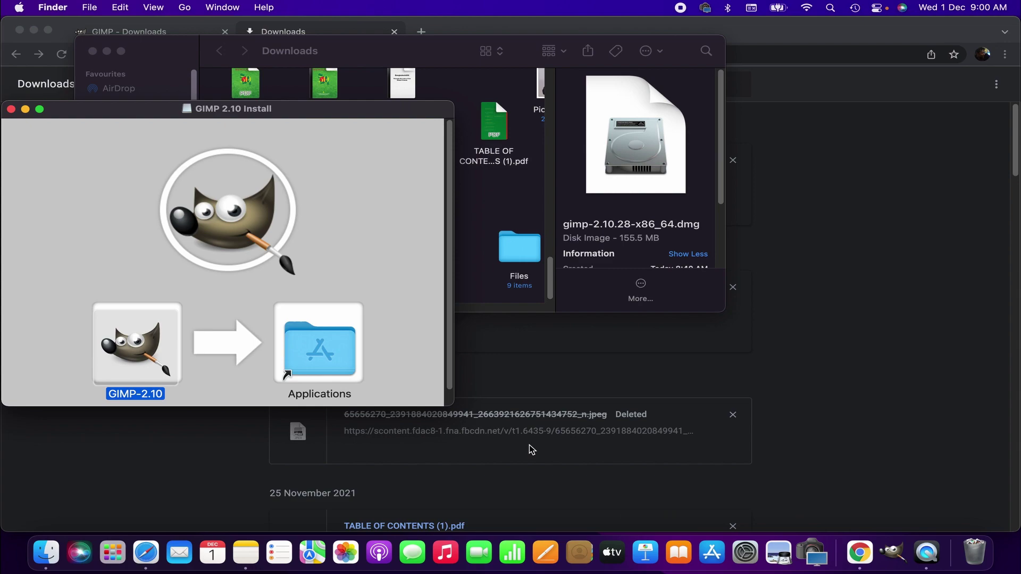
pyautogui.moveTo(147, 344); pyautogui.dragTo(369, 361)
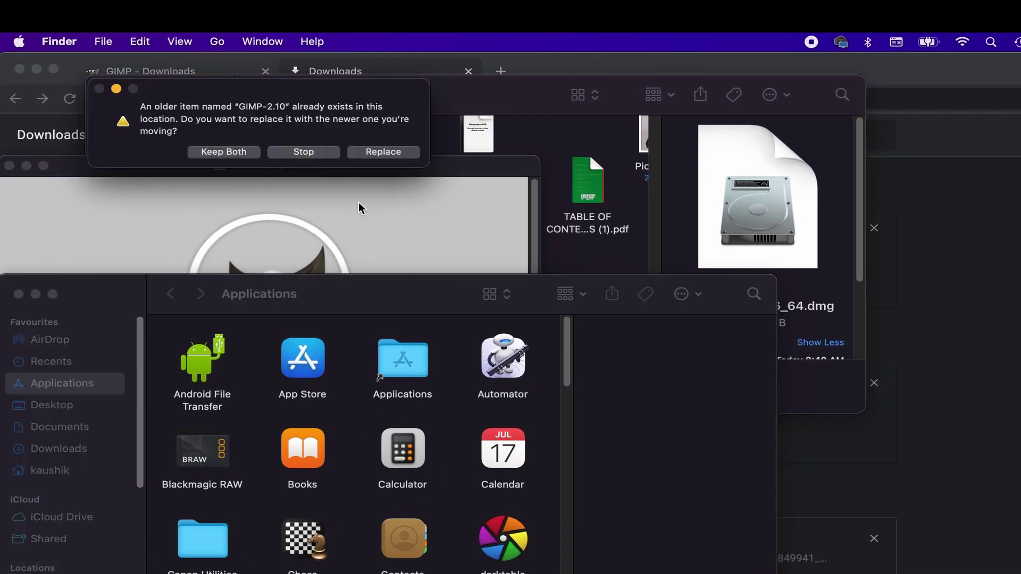
pyautogui.click(35, 295)
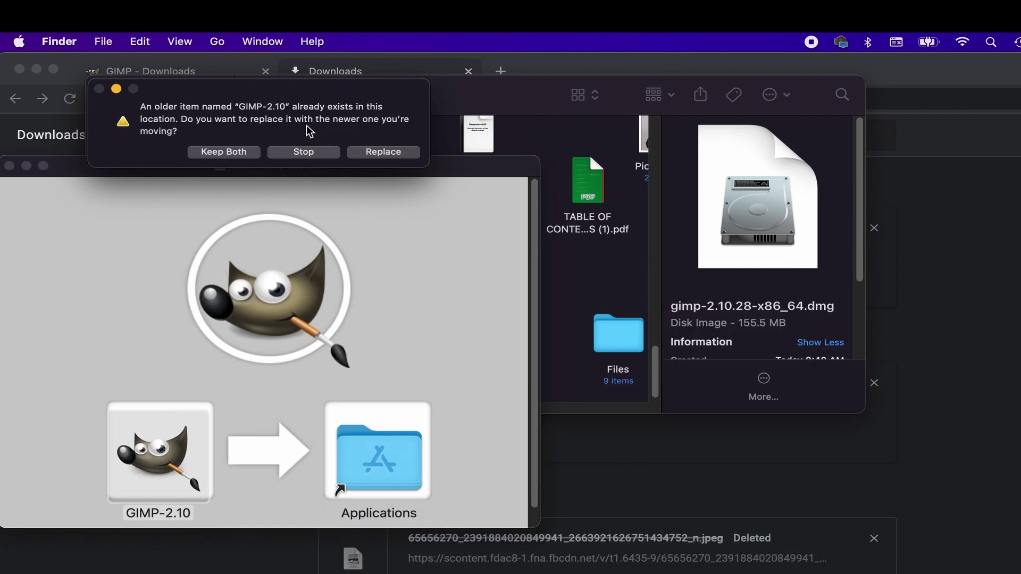
pyautogui.click(383, 152)
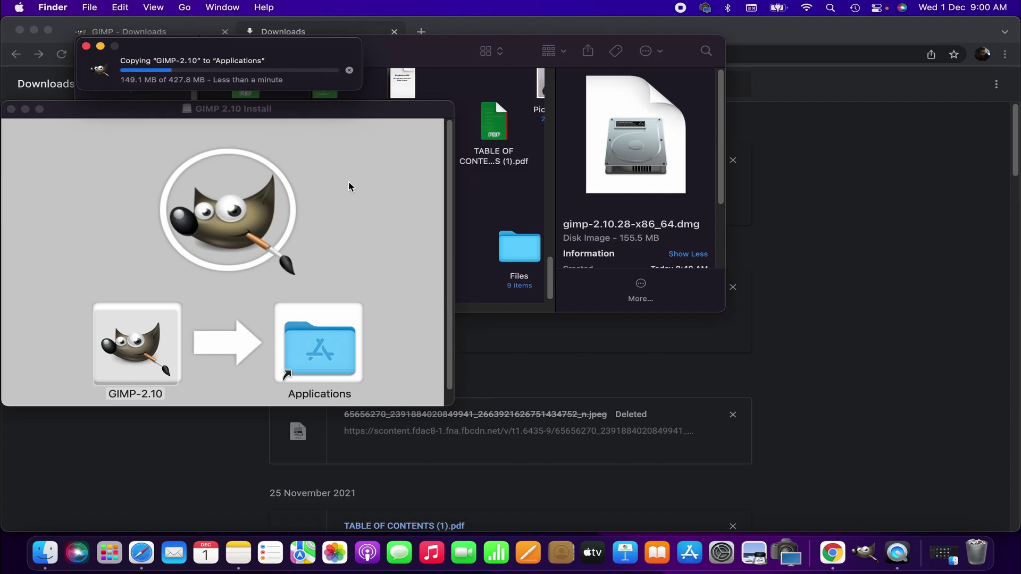
# Rearrange the installer, Downloads and copy-progress windows while the copy finishes
pyautogui.click(137, 343)
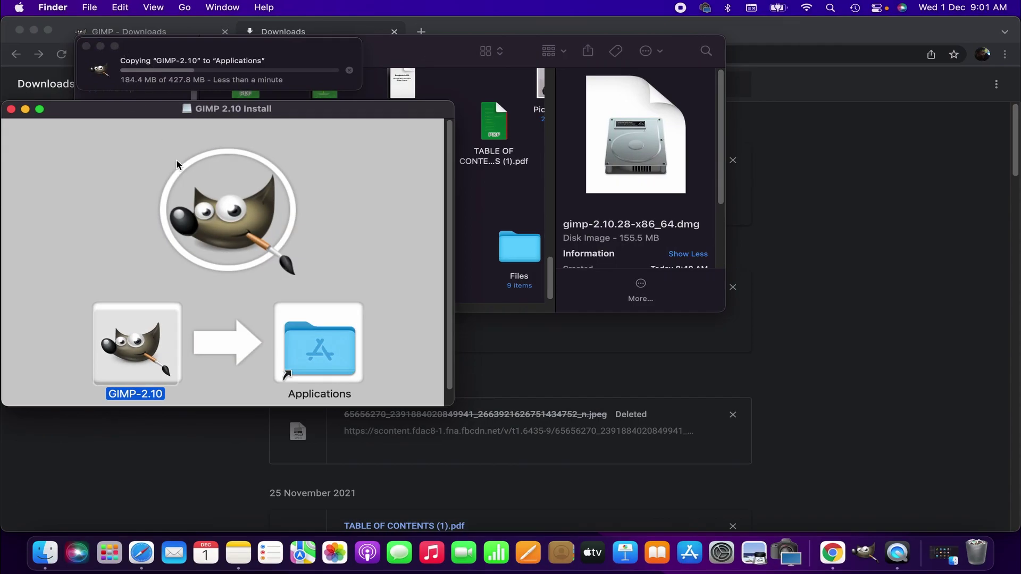
pyautogui.moveTo(287, 58); pyautogui.dragTo(380, 269)
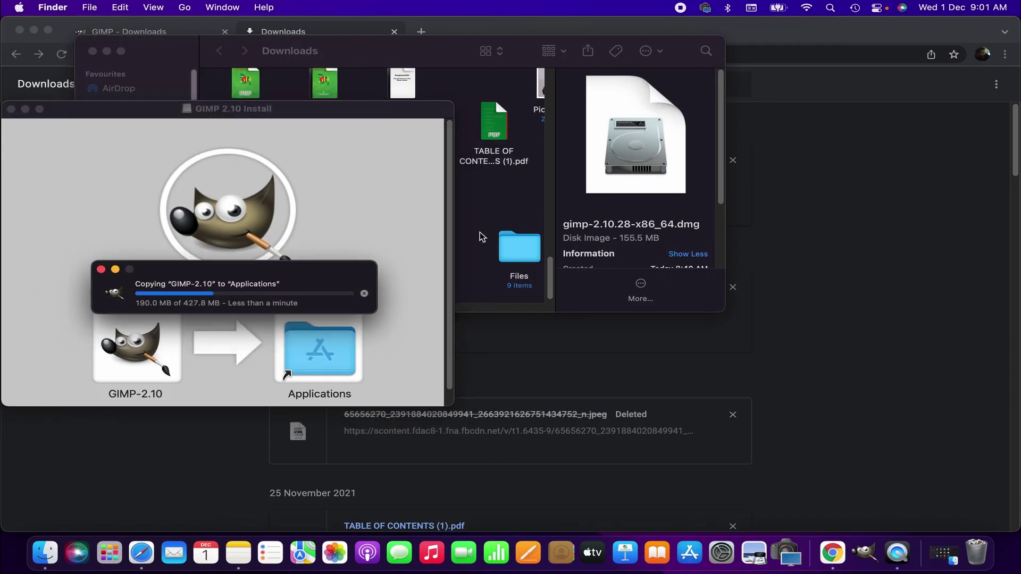
pyautogui.click(107, 51)
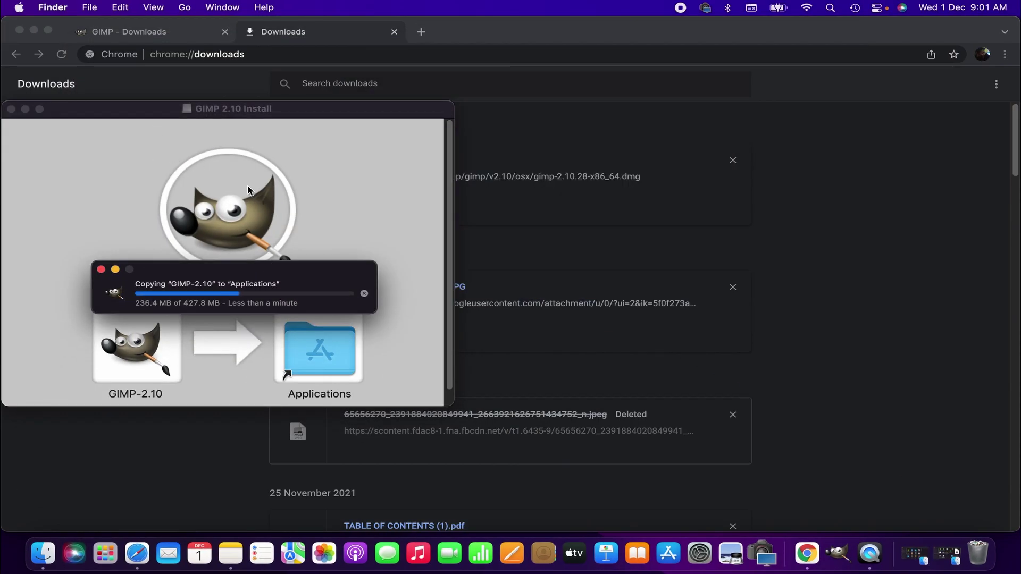
pyautogui.click(122, 162)
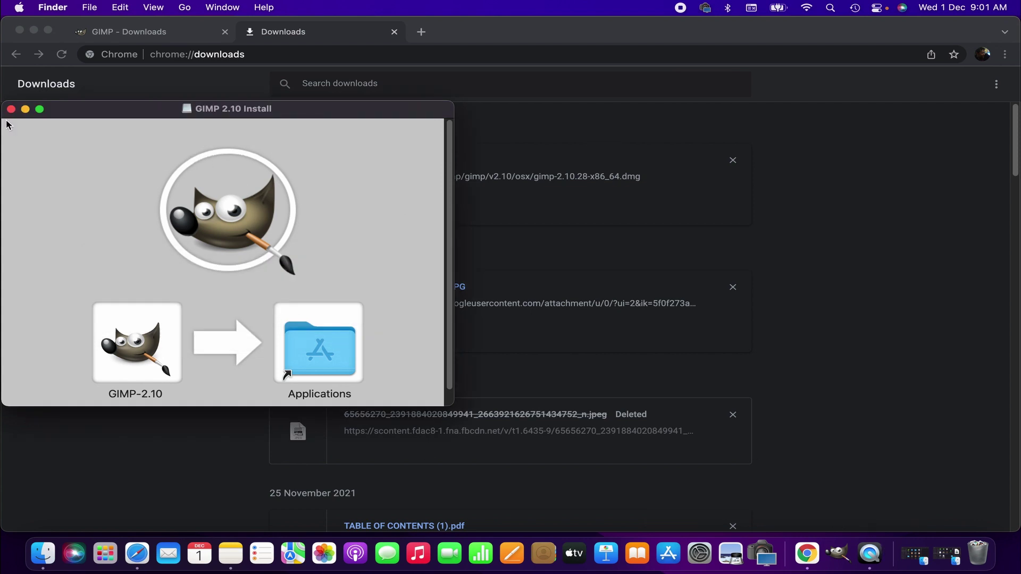
pyautogui.click(25, 109)
pyautogui.click(942, 555)
pyautogui.moveTo(140, 118); pyautogui.dragTo(406, 96)
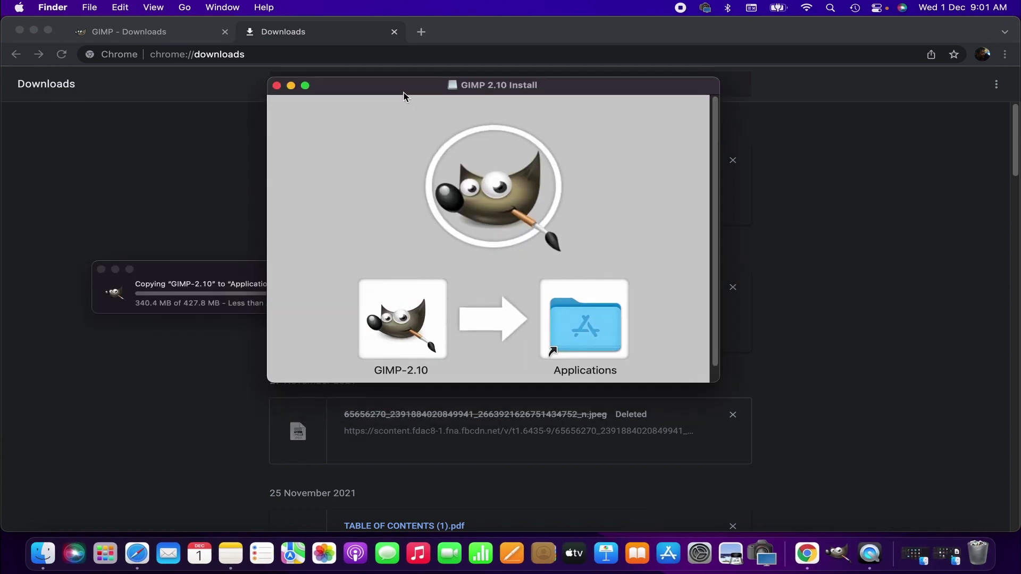
pyautogui.moveTo(253, 263); pyautogui.dragTo(456, 198)
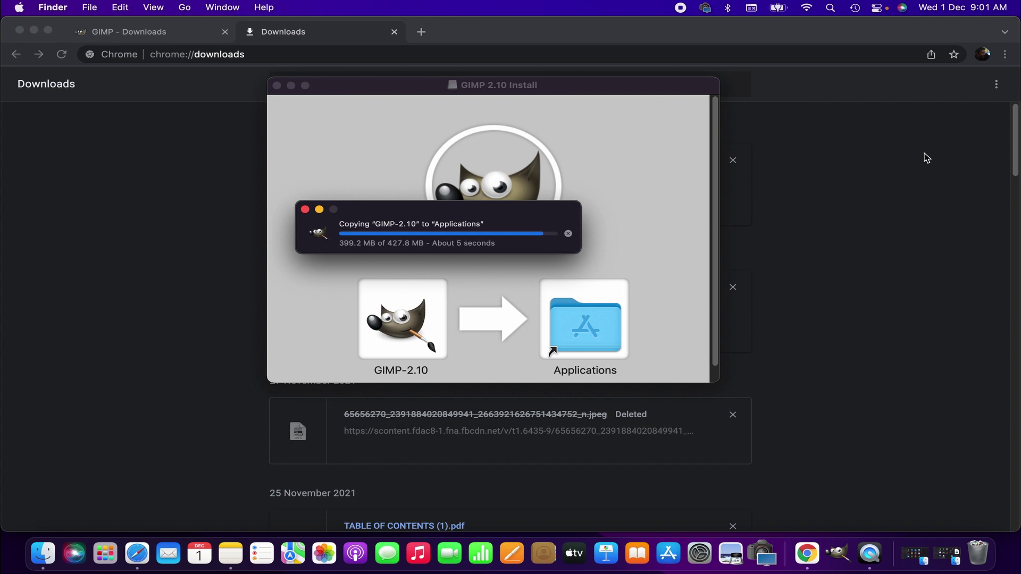
# Close the installer and launch GIMP-2.10 from Launchpad
pyautogui.click(276, 85)
pyautogui.click(106, 554)
pyautogui.click(888, 428)
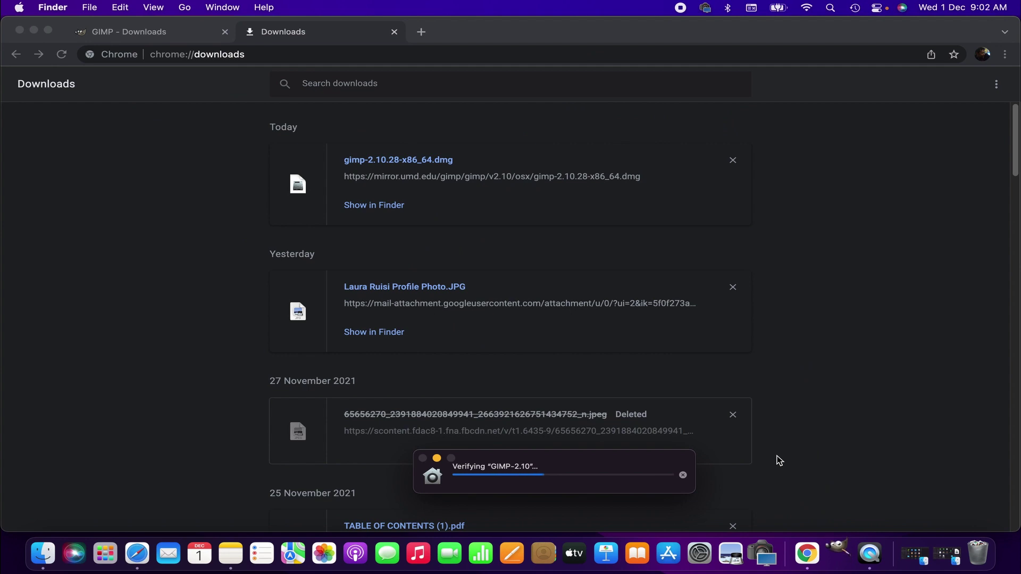
# Allow the downloaded GIMP to open, then view About GIMP-2.10 showing version 2.10.28
pyautogui.click(549, 254)
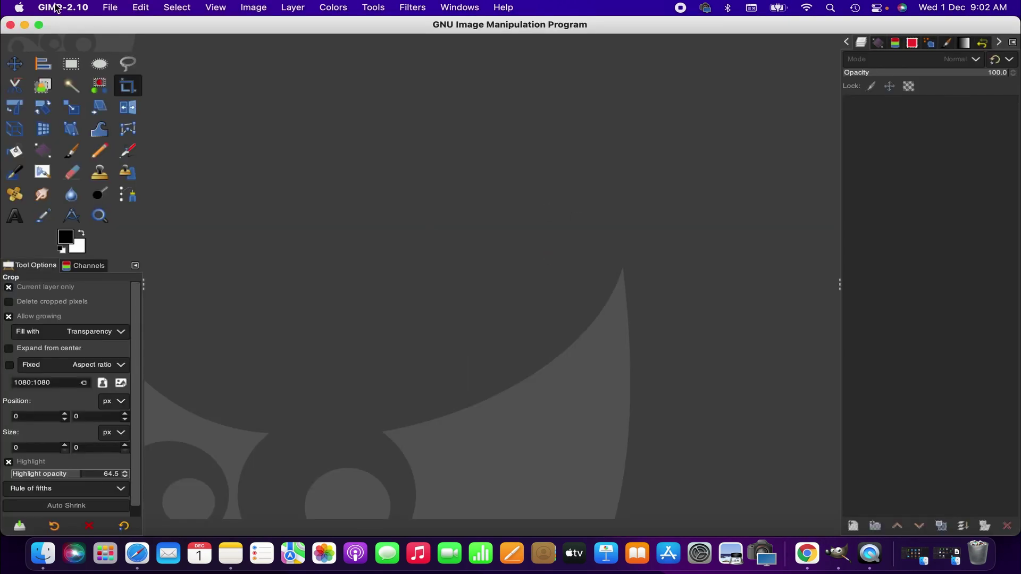
pyautogui.click(60, 6)
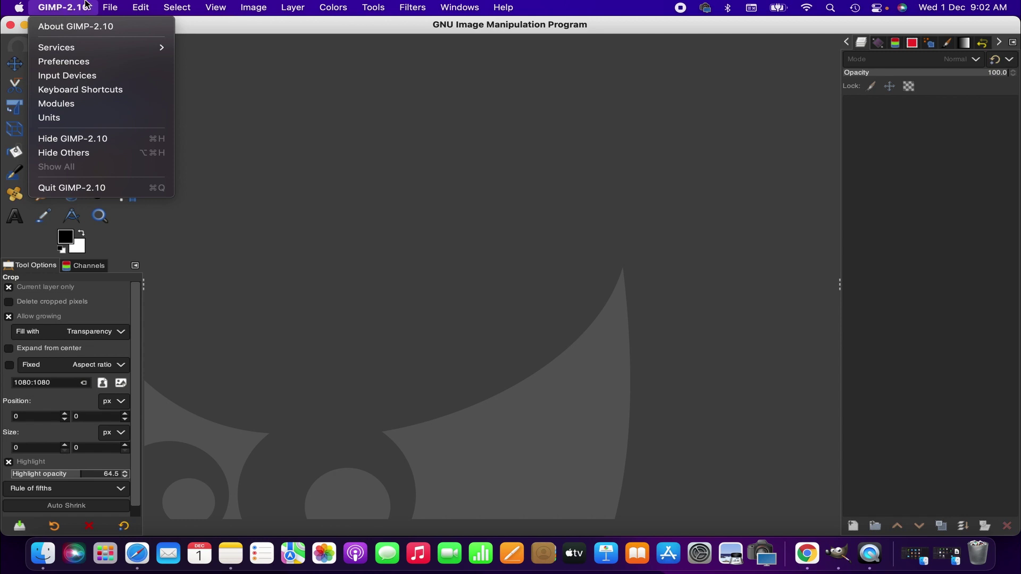
pyautogui.click(69, 31)
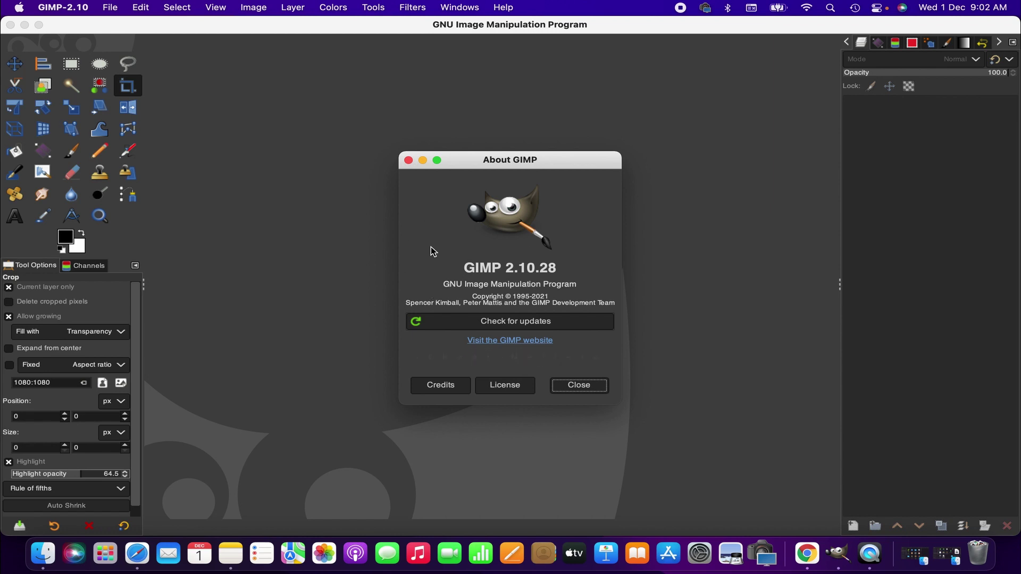
# Close the About window and create a new blank 1920×1080 image
pyautogui.click(564, 392)
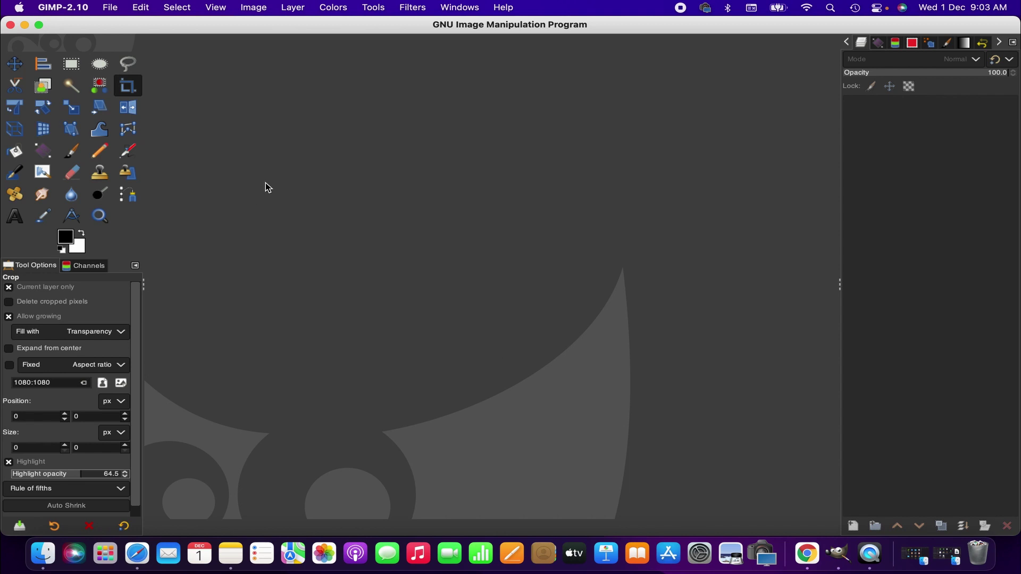
pyautogui.click(110, 8)
pyautogui.click(140, 26)
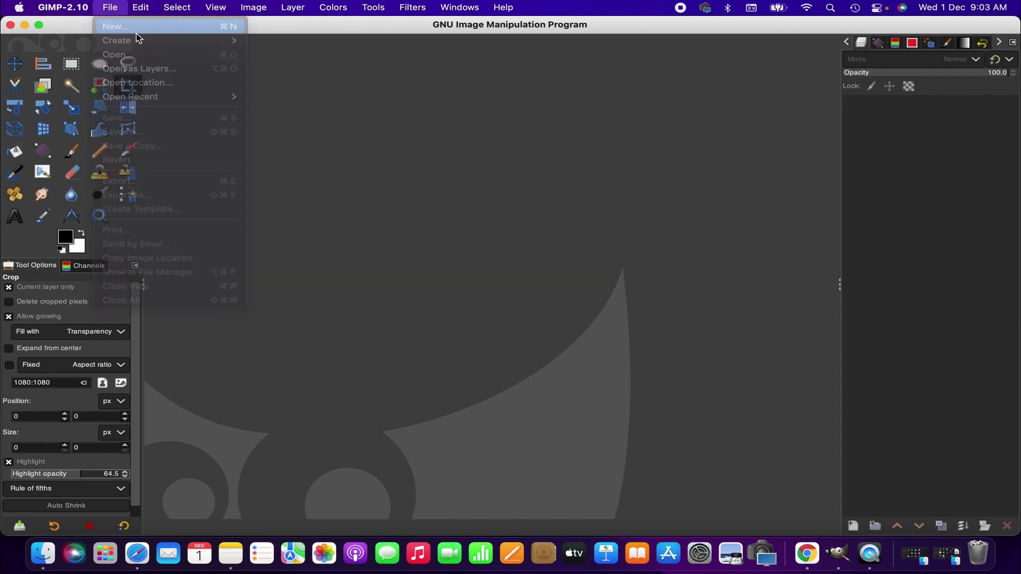
pyautogui.click(603, 161)
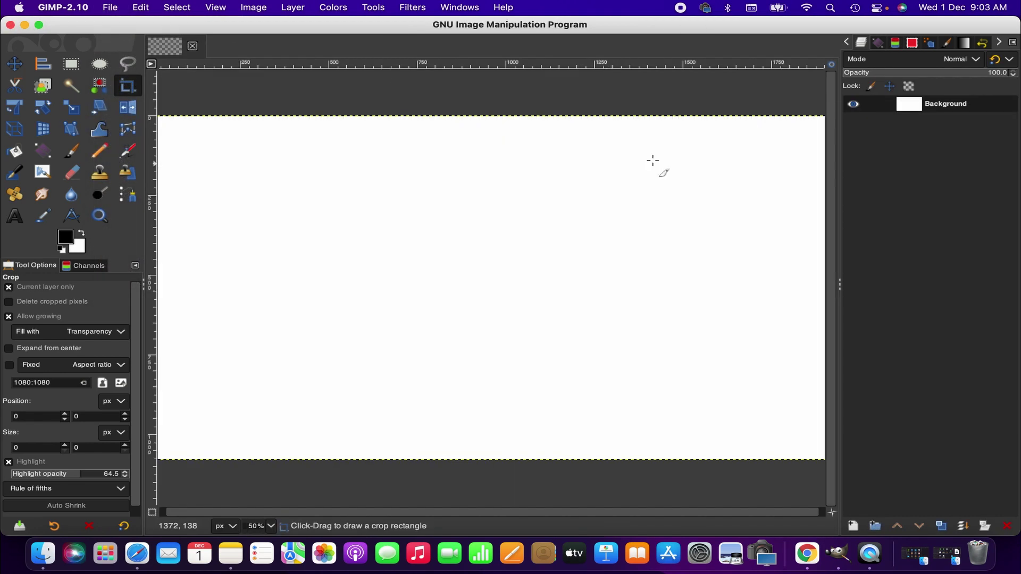
# Draw a closed Free Select polygon on the canvas and commit it as a selection
pyautogui.click(128, 63)
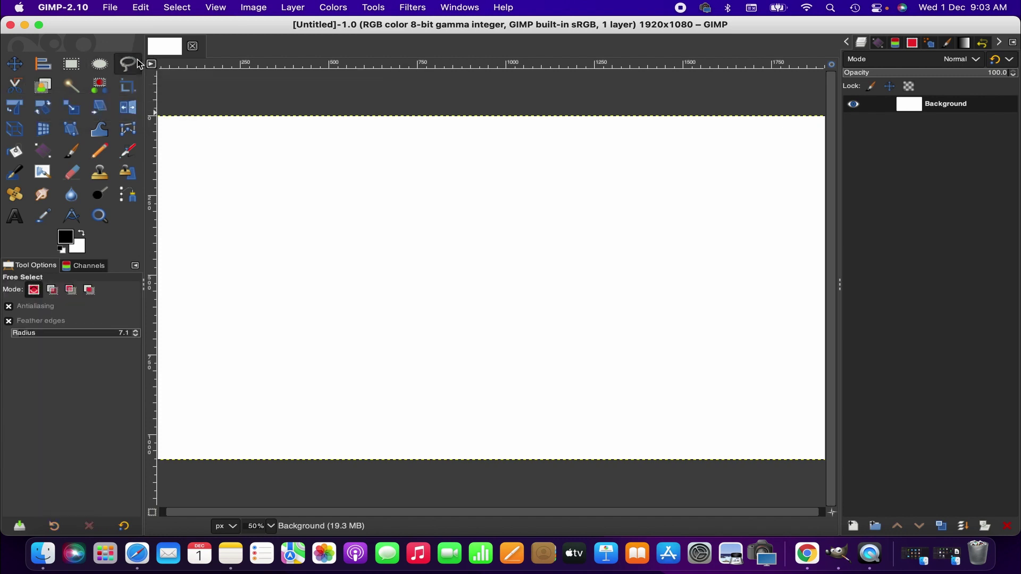
pyautogui.click(289, 338)
pyautogui.click(352, 219)
pyautogui.click(580, 294)
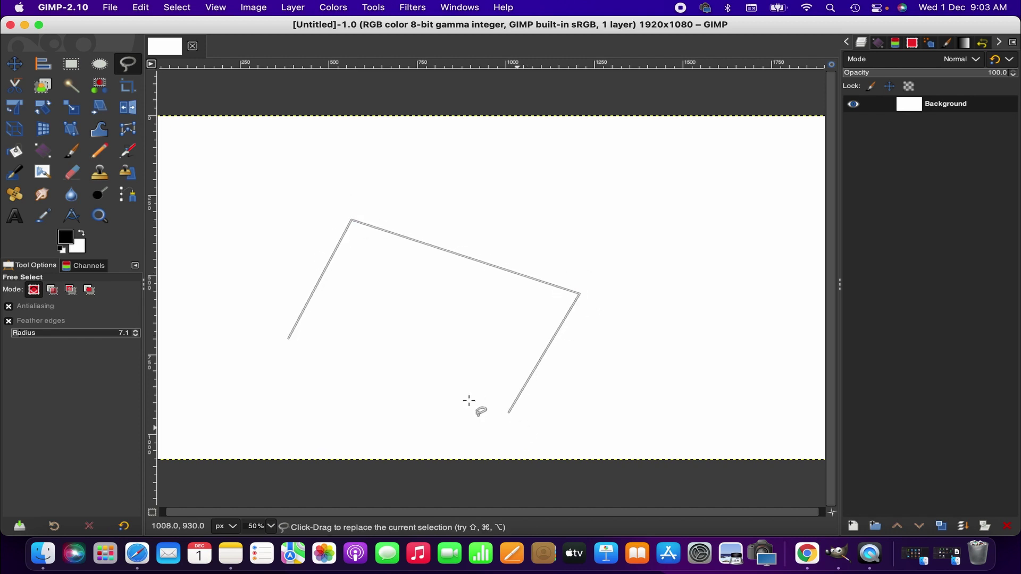
pyautogui.click(444, 395)
pyautogui.click(288, 339)
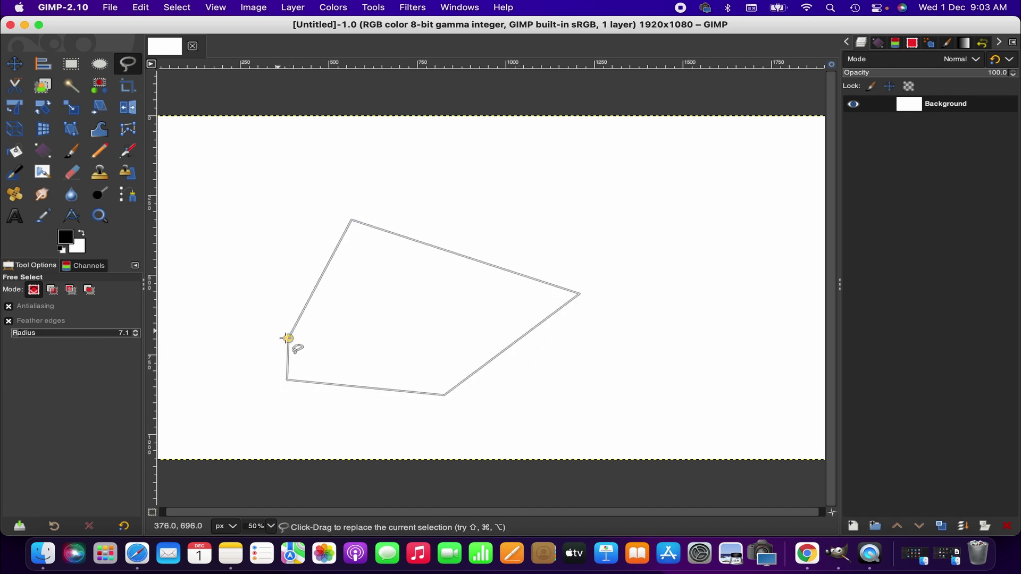
pyautogui.click(531, 319)
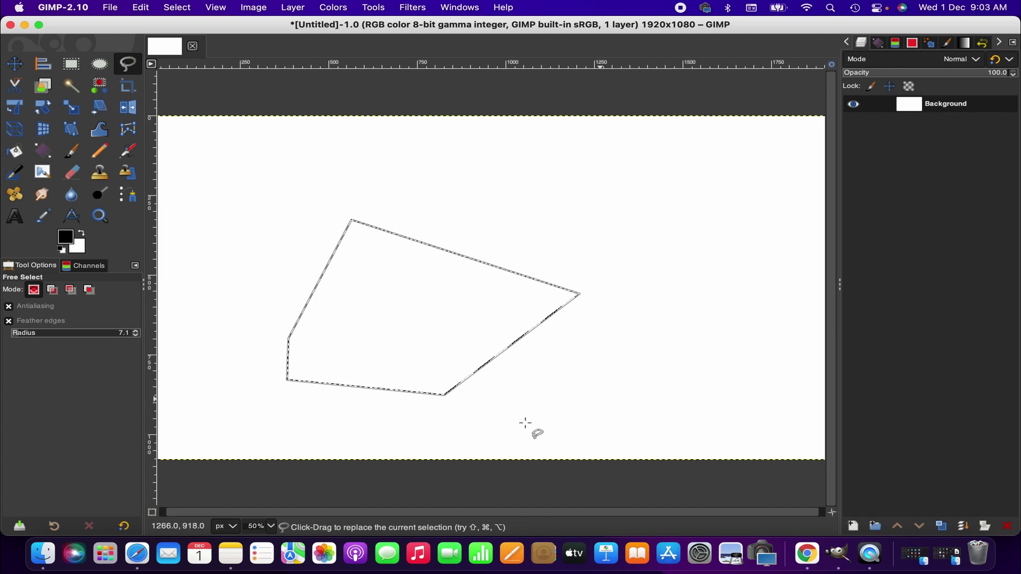